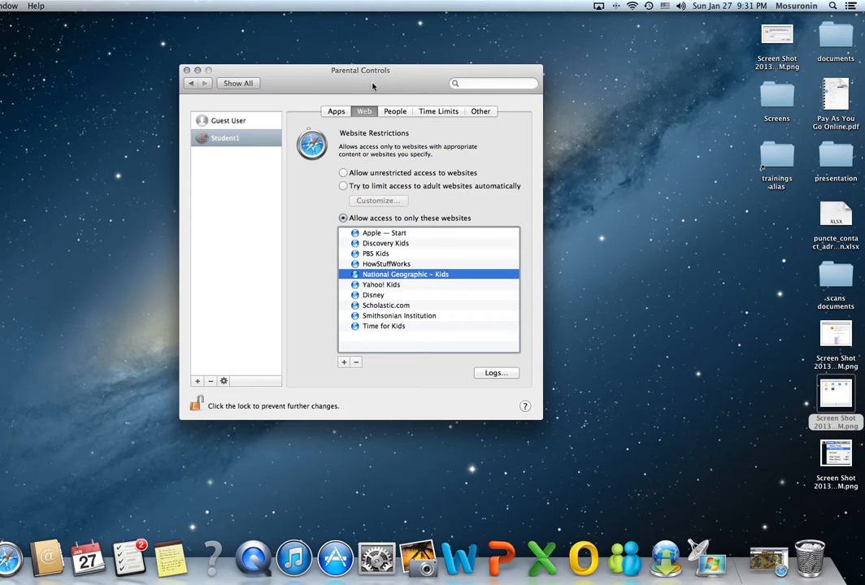
- Review the application restrictions and website restrictions set for the Student1 account
{"action": "left_click", "coordinate": [338, 112]}
{"action": "left_click", "coordinate": [364, 114]}
{"action": "left_click", "coordinate": [335, 112]}
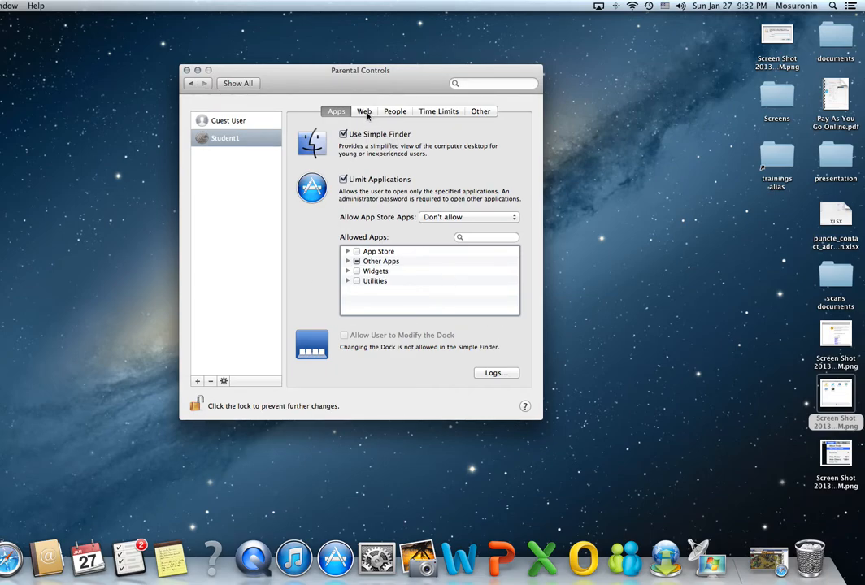
{"action": "left_click", "coordinate": [363, 111]}
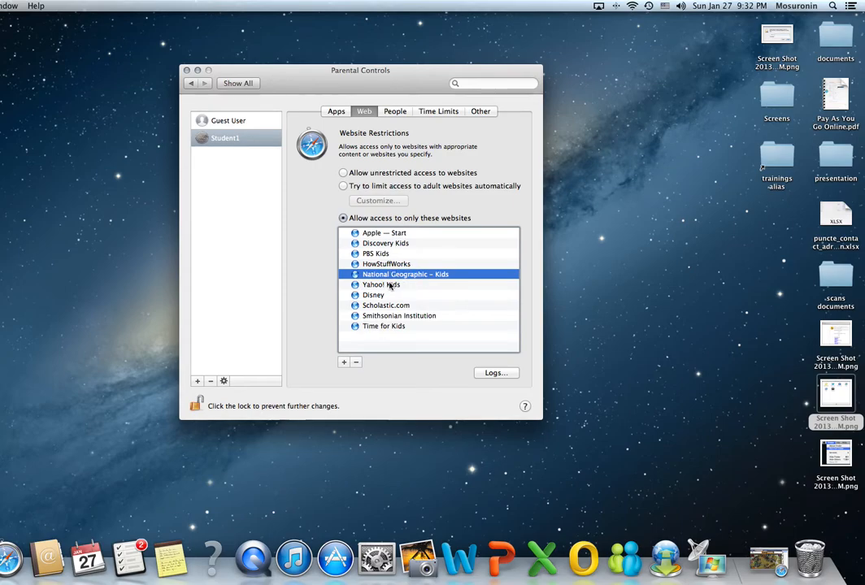
- Open the desktop screenshot of the blocked google.com page, move it into full view, examine it and close it
{"action": "left_click", "coordinate": [840, 335]}
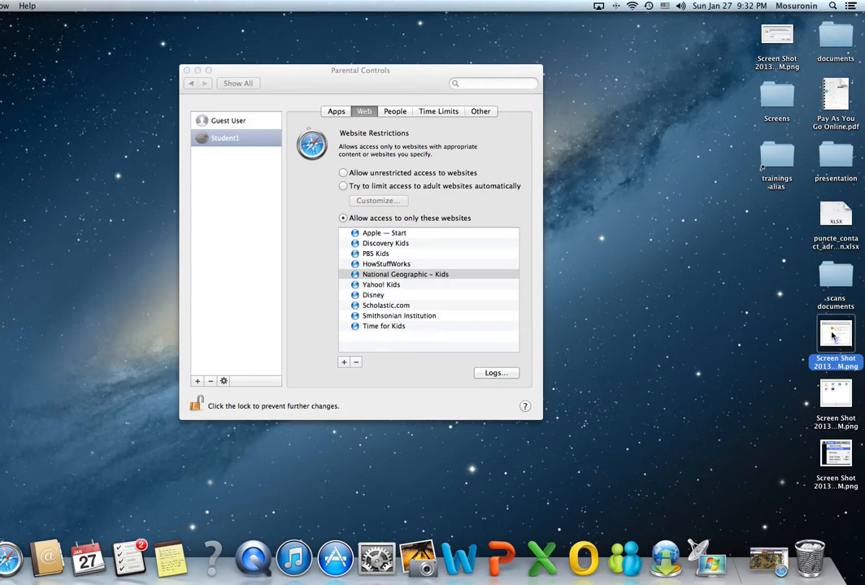
{"action": "double_click", "coordinate": [832, 337]}
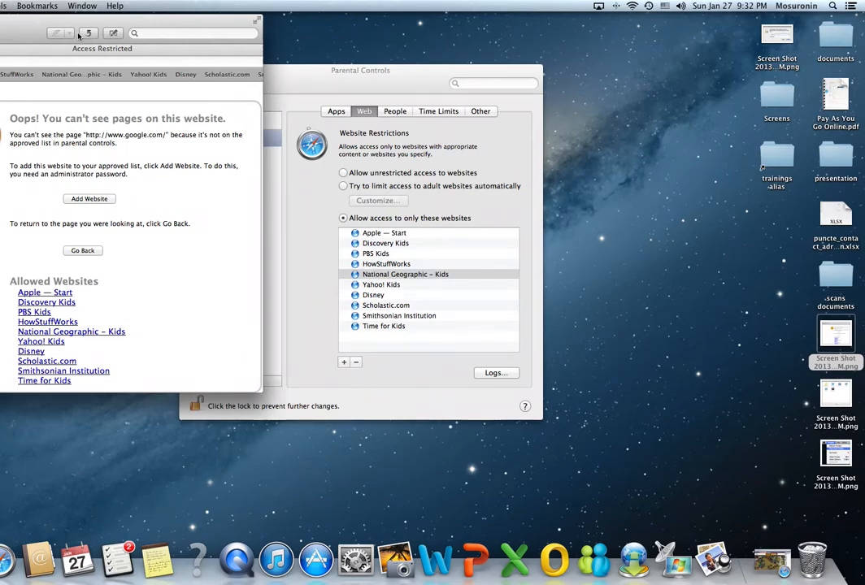
{"action": "left_click_drag", "start_coordinate": [33, 30], "coordinate": [613, 78]}
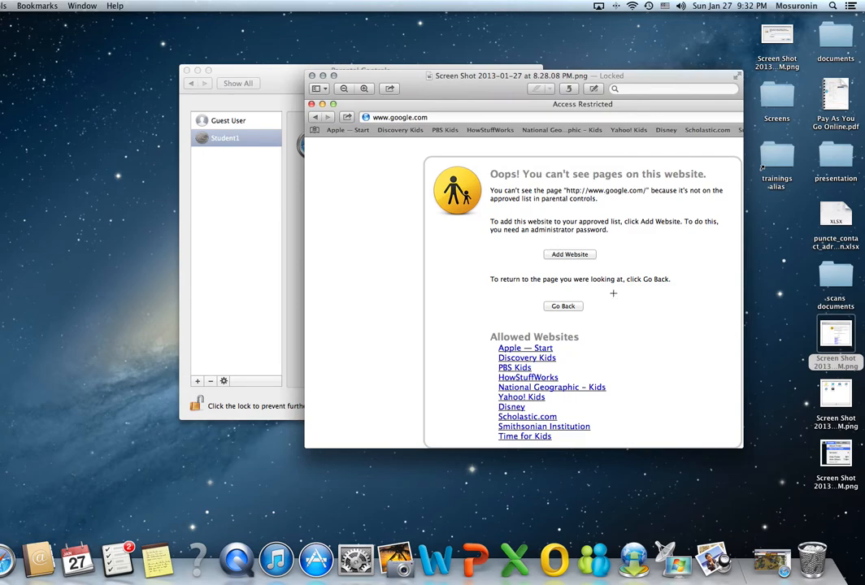
{"action": "left_click", "coordinate": [312, 76]}
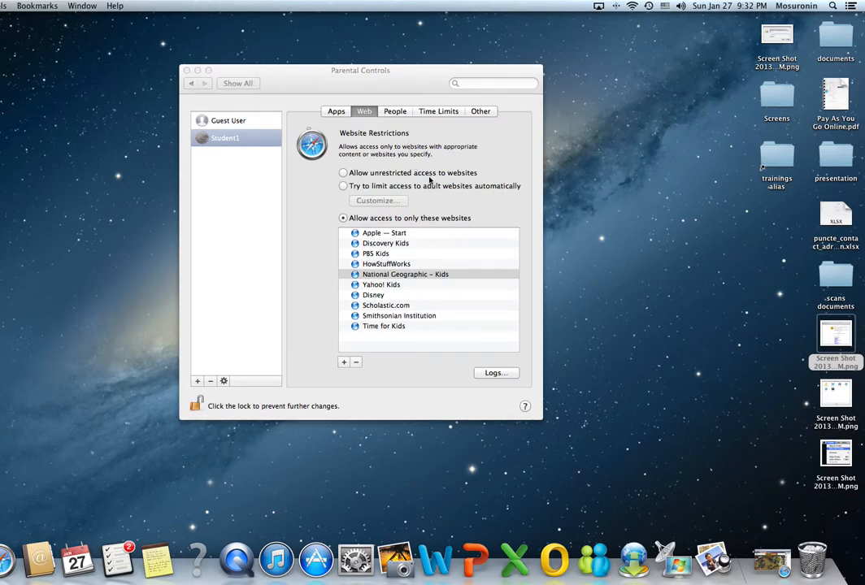
- View the screenshots of the Run Full Finder command and the administrator password prompt together, and close both
{"action": "left_click", "coordinate": [840, 459]}
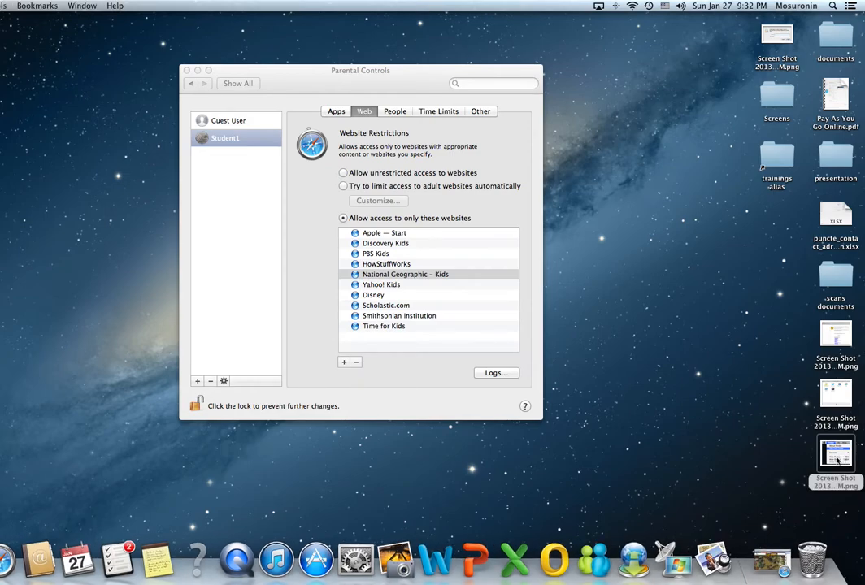
{"action": "left_click_drag", "start_coordinate": [16, 20], "coordinate": [365, 53]}
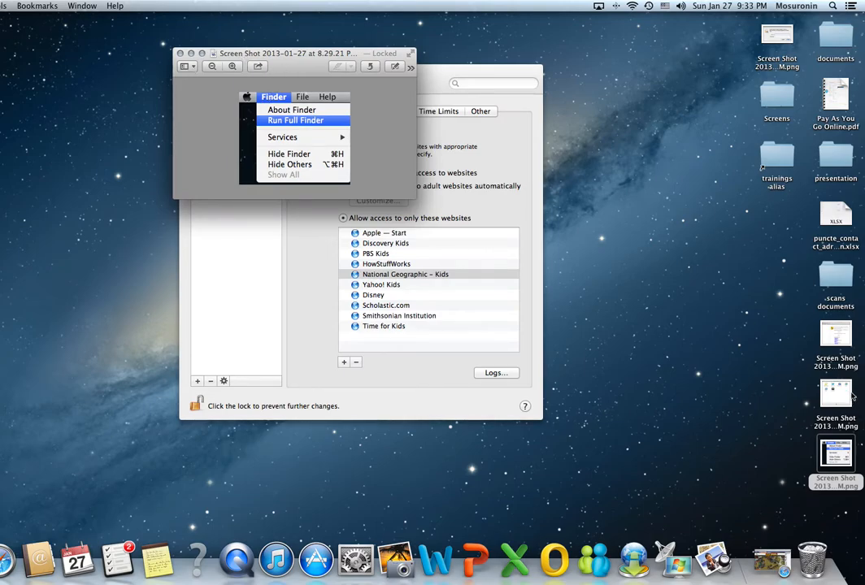
{"action": "left_click", "coordinate": [777, 37]}
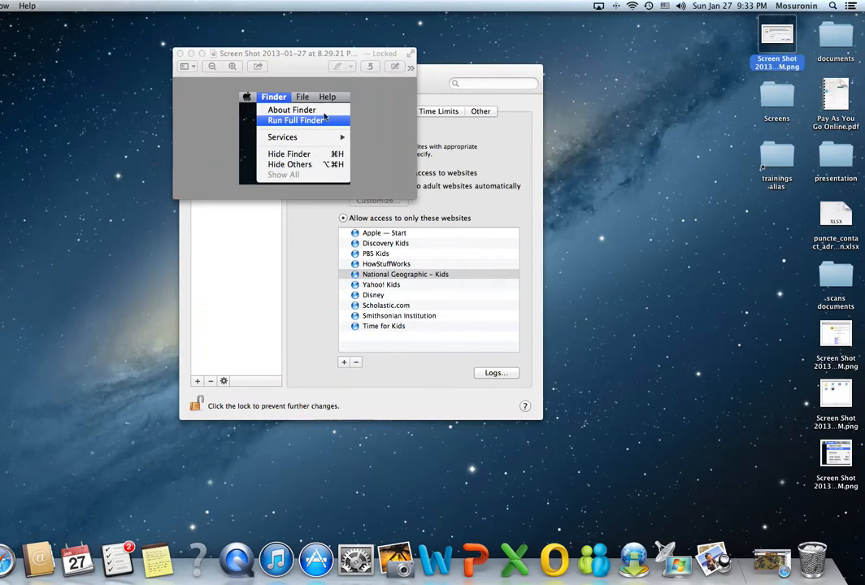
{"action": "left_click", "coordinate": [355, 107]}
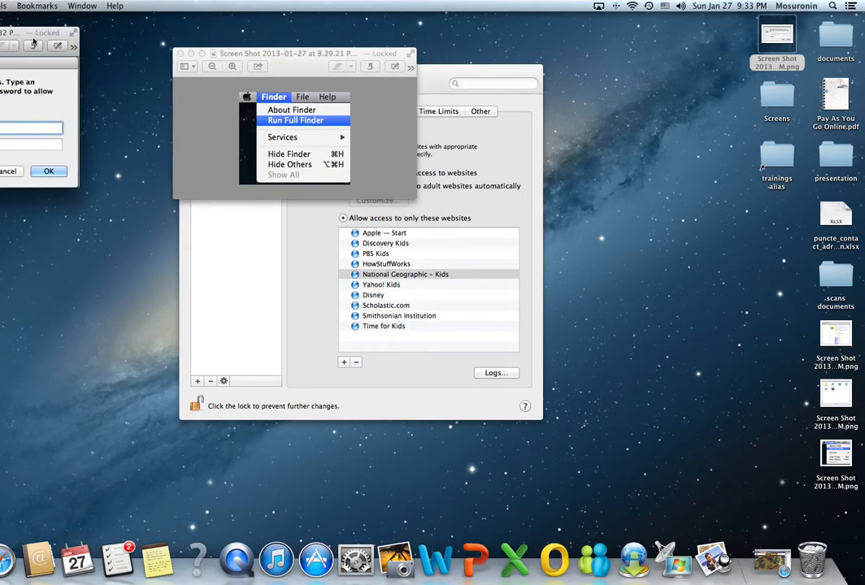
{"action": "left_click_drag", "start_coordinate": [23, 34], "coordinate": [424, 156]}
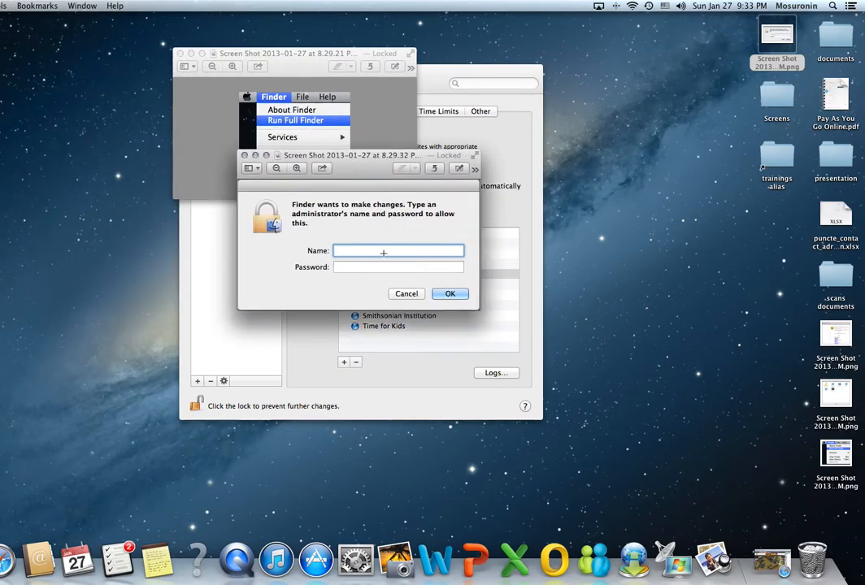
{"action": "left_click_drag", "start_coordinate": [306, 156], "coordinate": [243, 208]}
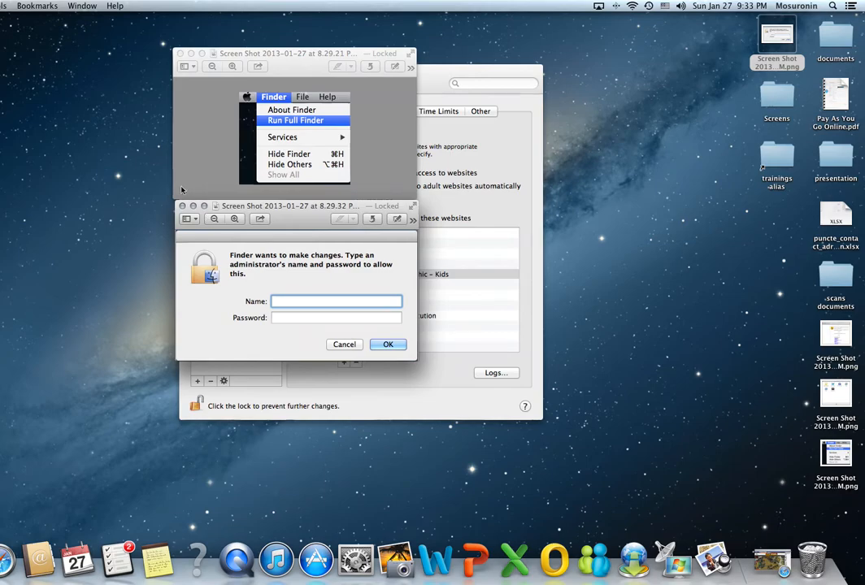
{"action": "left_click", "coordinate": [181, 54]}
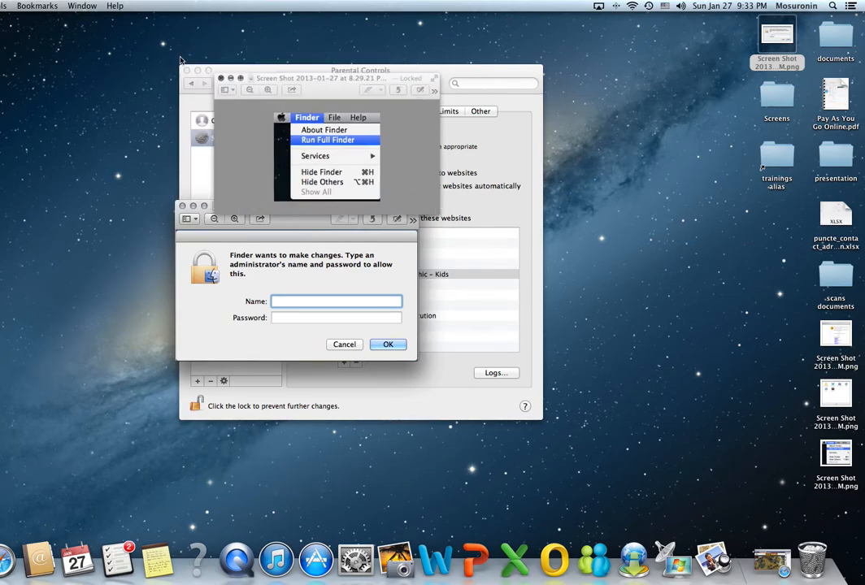
{"action": "left_click", "coordinate": [182, 207]}
- Review the Game Center, Mail and Messages limits for Student1 and select the allowed contact
{"action": "left_click_drag", "start_coordinate": [299, 82], "coordinate": [263, 80]}
{"action": "left_click", "coordinate": [363, 110]}
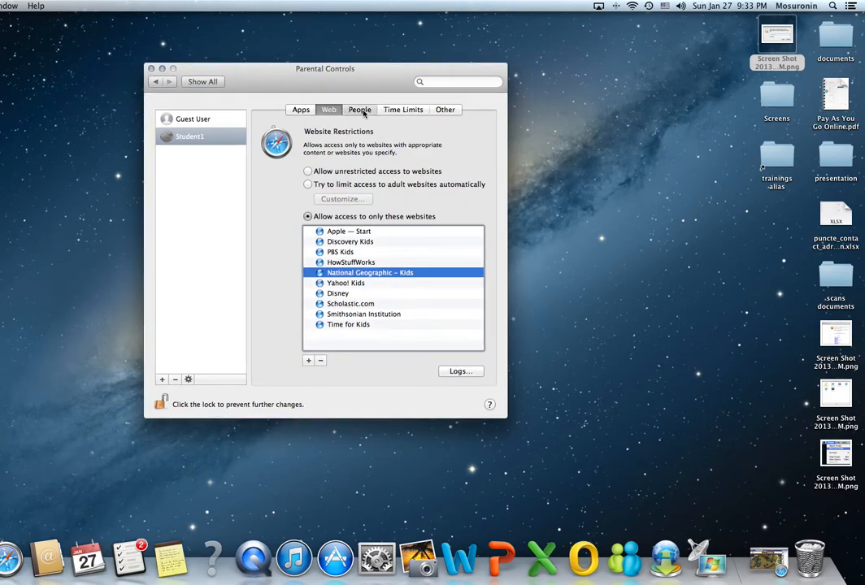
{"action": "left_click_drag", "start_coordinate": [368, 73], "coordinate": [395, 81]}
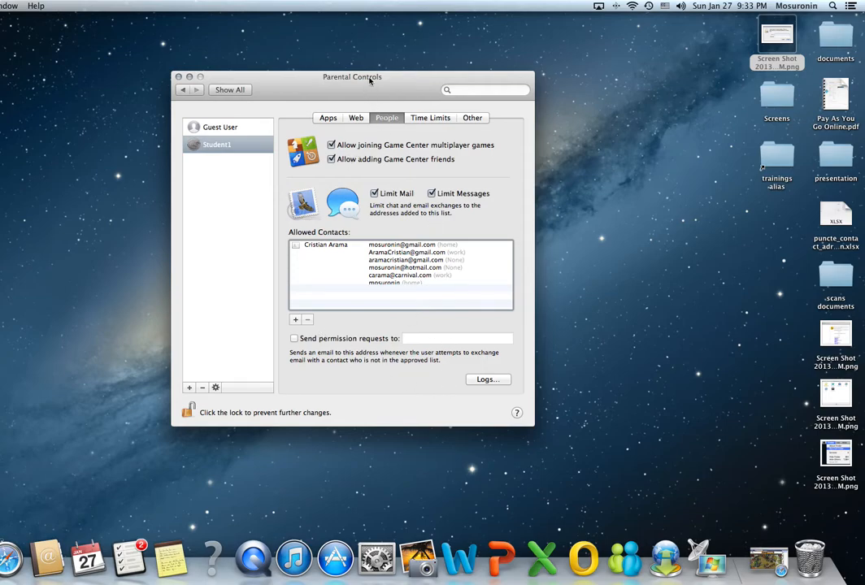
{"action": "left_click_drag", "start_coordinate": [369, 79], "coordinate": [366, 54]}
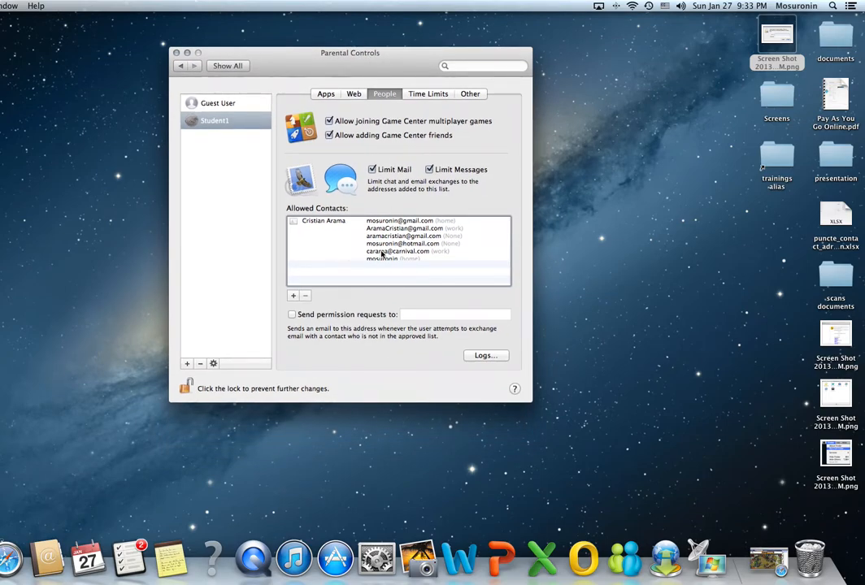
{"action": "left_click", "coordinate": [338, 223]}
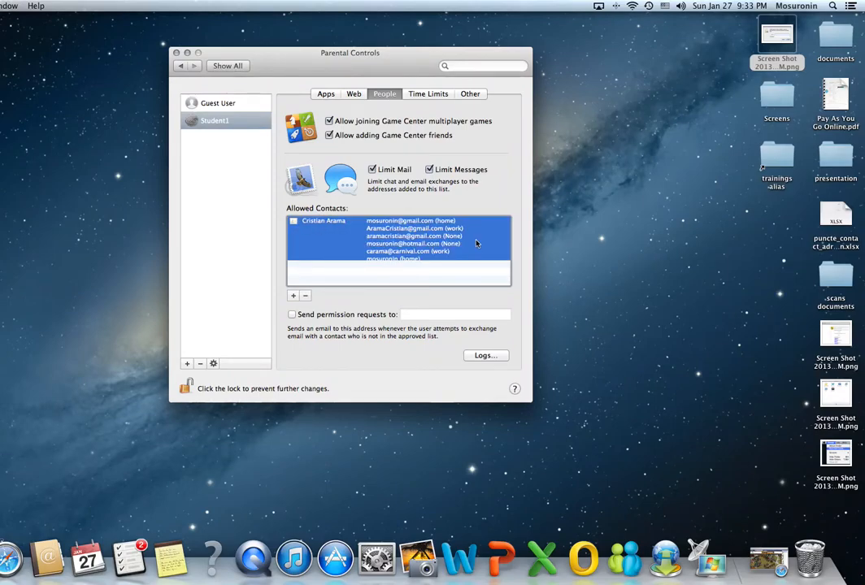
- Limit Student1's computer use to 1 hour a day on weekdays and 6 hours a day on weekends
{"action": "left_click", "coordinate": [428, 94]}
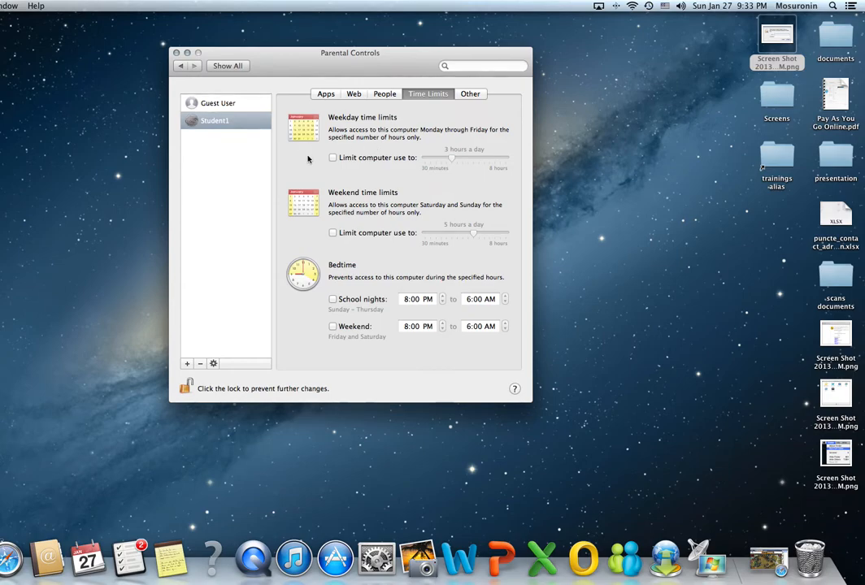
{"action": "left_click", "coordinate": [357, 158]}
{"action": "left_click_drag", "start_coordinate": [450, 160], "coordinate": [475, 160]}
{"action": "left_click", "coordinate": [340, 159]}
{"action": "left_click", "coordinate": [364, 234]}
{"action": "left_click_drag", "start_coordinate": [473, 235], "coordinate": [487, 236]}
{"action": "left_click", "coordinate": [343, 159]}
{"action": "left_click_drag", "start_coordinate": [474, 161], "coordinate": [434, 163]}
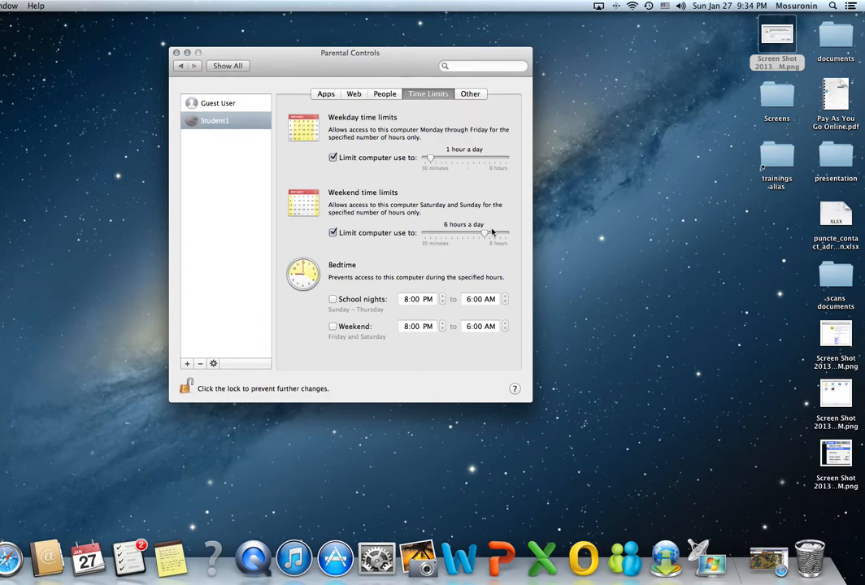
- Try the school-night and weekend bedtimes, and leave both bedtimes and both computer-use limits turned off
{"action": "left_click", "coordinate": [332, 299]}
{"action": "left_click", "coordinate": [333, 325]}
{"action": "left_click", "coordinate": [355, 301]}
{"action": "left_click", "coordinate": [345, 326]}
{"action": "left_click", "coordinate": [354, 231]}
{"action": "left_click", "coordinate": [355, 157]}
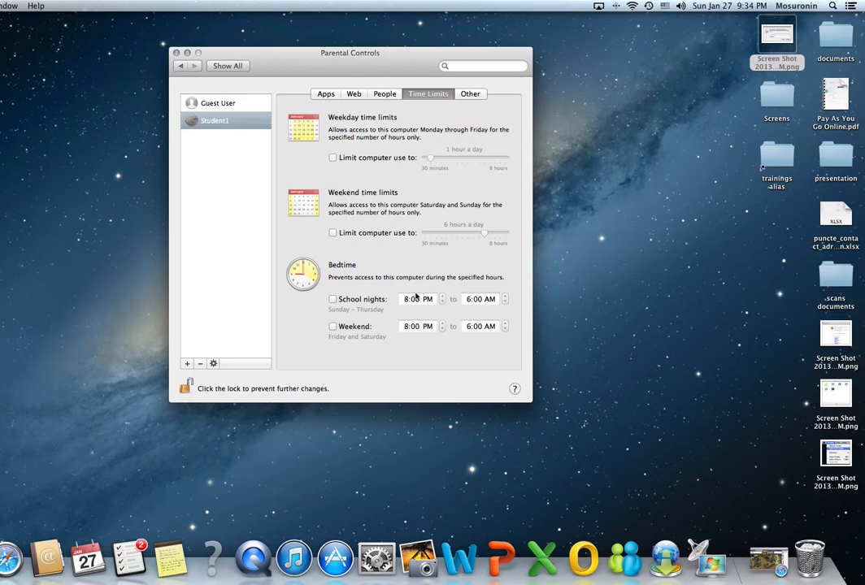
- Switch the weekday and weekend computer-use limits on and back off again
{"action": "left_click", "coordinate": [351, 159]}
{"action": "left_click", "coordinate": [351, 232]}
{"action": "left_click", "coordinate": [351, 158]}
{"action": "left_click", "coordinate": [351, 232]}
{"action": "left_click", "coordinate": [355, 161]}
{"action": "left_click", "coordinate": [355, 160]}
- Limit CD and DVD burning and disable password changes for Student1, keeping the Dictionary profanity and printer administration restrictions on
{"action": "left_click", "coordinate": [479, 94]}
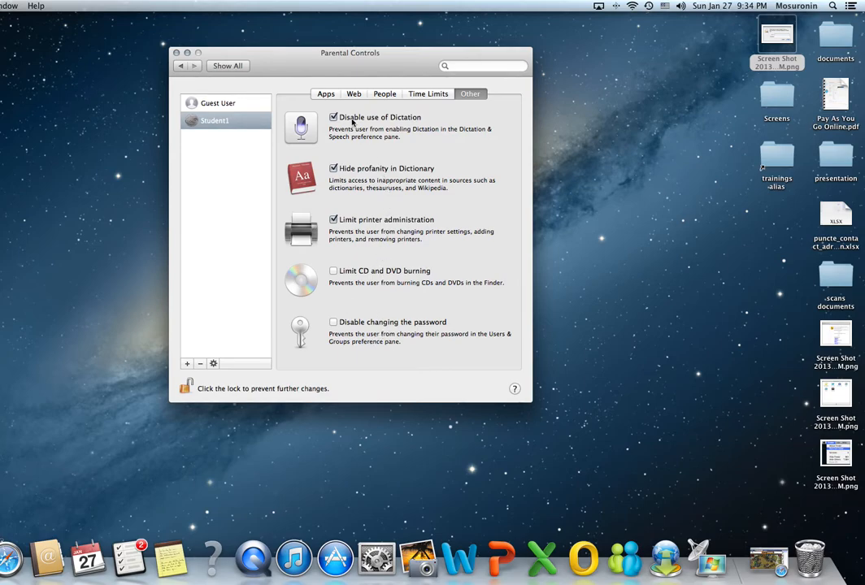
{"action": "left_click", "coordinate": [332, 169]}
{"action": "left_click", "coordinate": [366, 169]}
{"action": "left_click", "coordinate": [333, 219]}
{"action": "left_click", "coordinate": [333, 219]}
{"action": "left_click", "coordinate": [366, 273]}
{"action": "left_click", "coordinate": [362, 324]}
- Open Student1's activity logs from the website restrictions and expand the visited Apple entries to examine each visit
{"action": "left_click", "coordinate": [354, 94]}
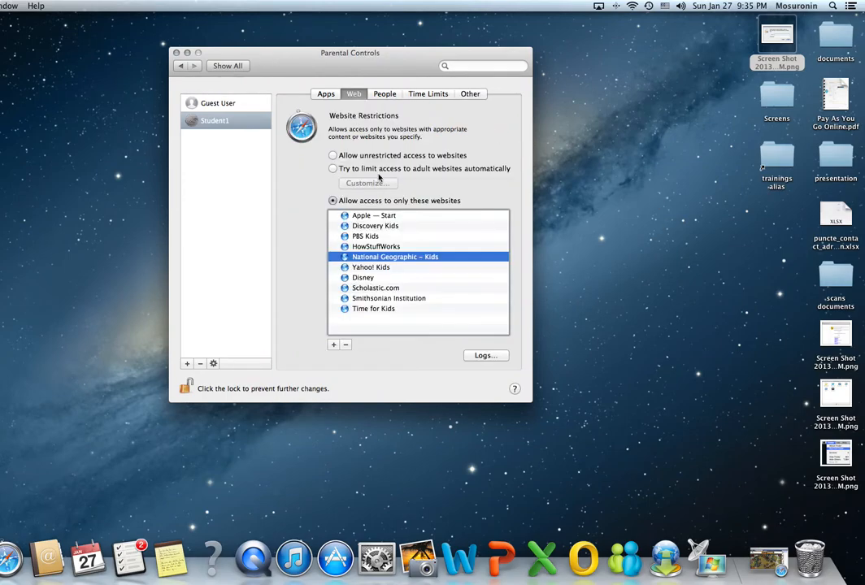
{"action": "left_click", "coordinate": [326, 95]}
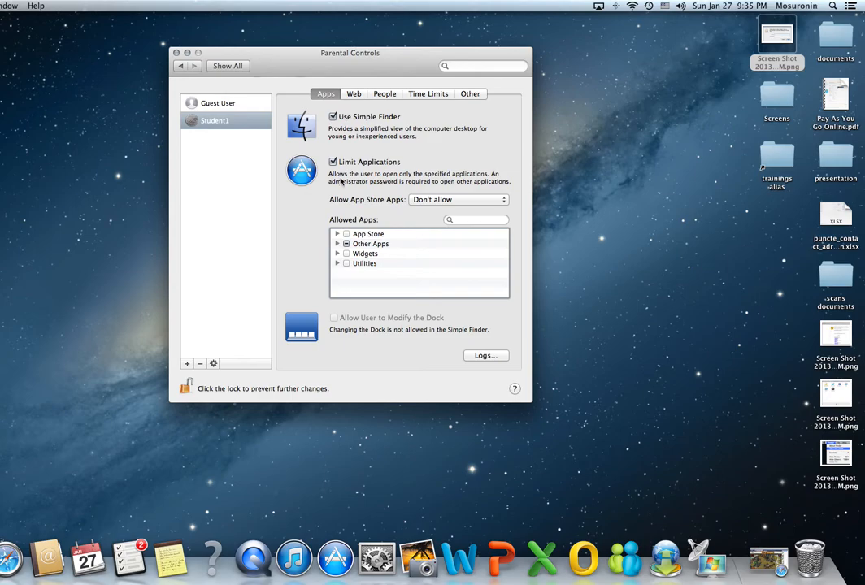
{"action": "left_click", "coordinate": [355, 94]}
{"action": "left_click", "coordinate": [486, 355]}
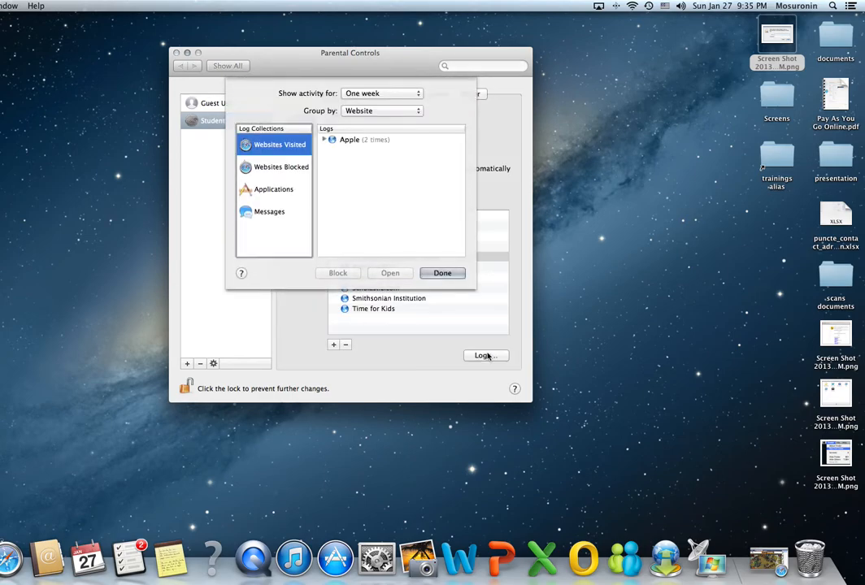
{"action": "left_click", "coordinate": [325, 140]}
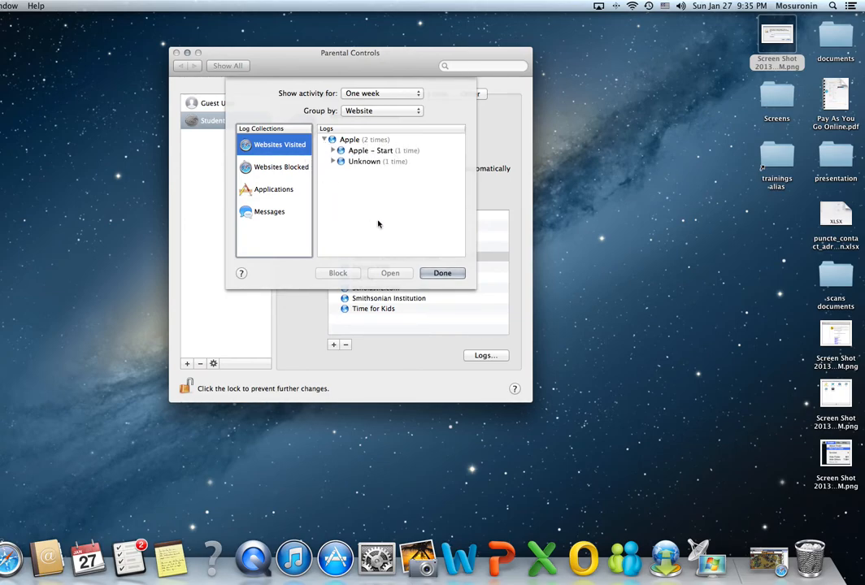
{"action": "left_click", "coordinate": [333, 151]}
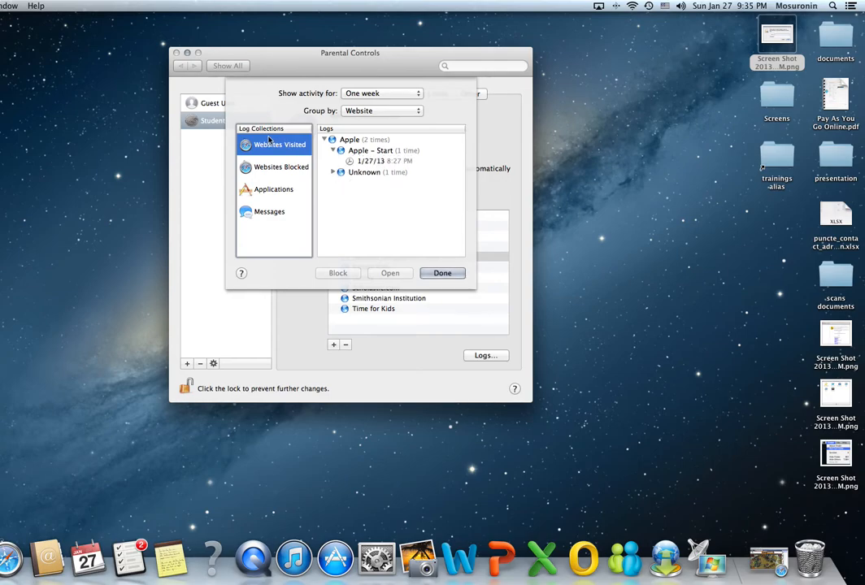
{"action": "left_click", "coordinate": [340, 173]}
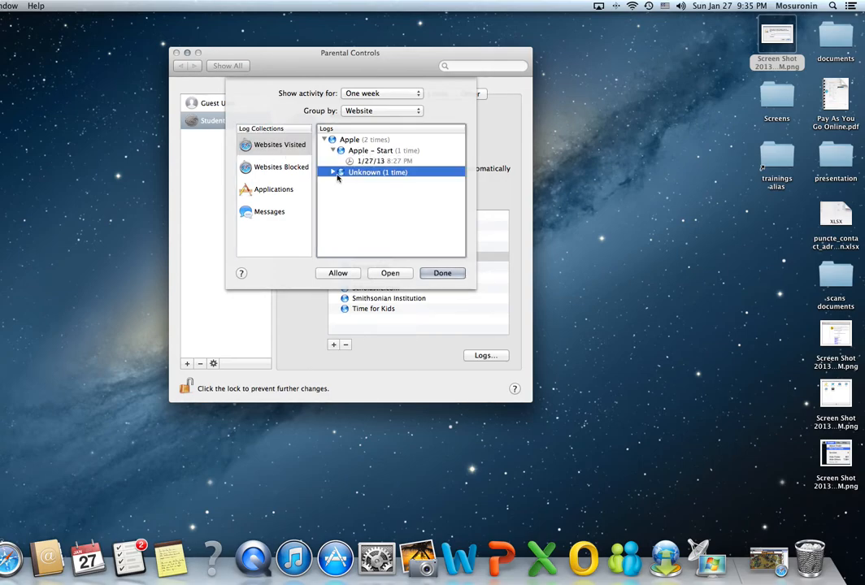
{"action": "left_click", "coordinate": [333, 173]}
- Examine the log of blocked websites for Student1
{"action": "left_click", "coordinate": [265, 168]}
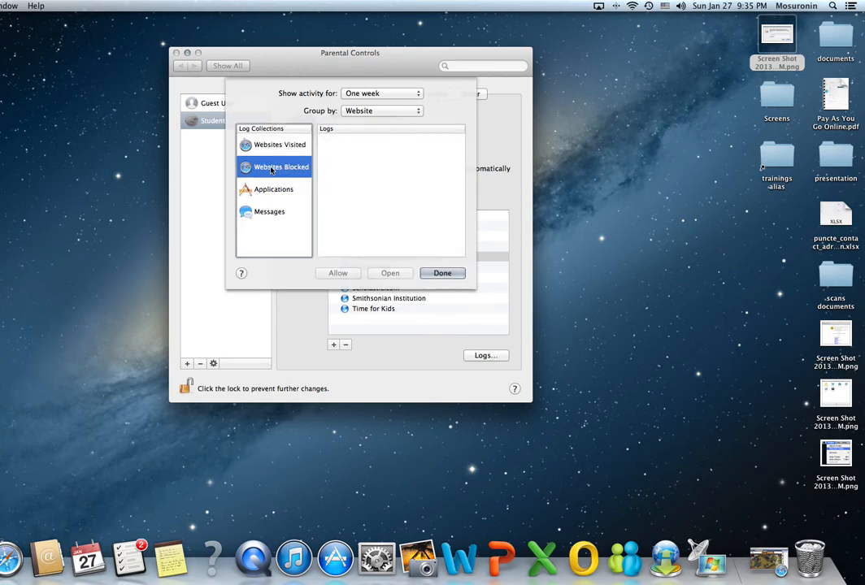
{"action": "left_click", "coordinate": [325, 151]}
{"action": "left_click", "coordinate": [324, 140]}
{"action": "left_click", "coordinate": [364, 150]}
{"action": "left_click", "coordinate": [364, 161]}
{"action": "left_click", "coordinate": [365, 183]}
- Examine Safari's usage entries in the applications log, check the messages log, and close the logs
{"action": "left_click", "coordinate": [269, 189]}
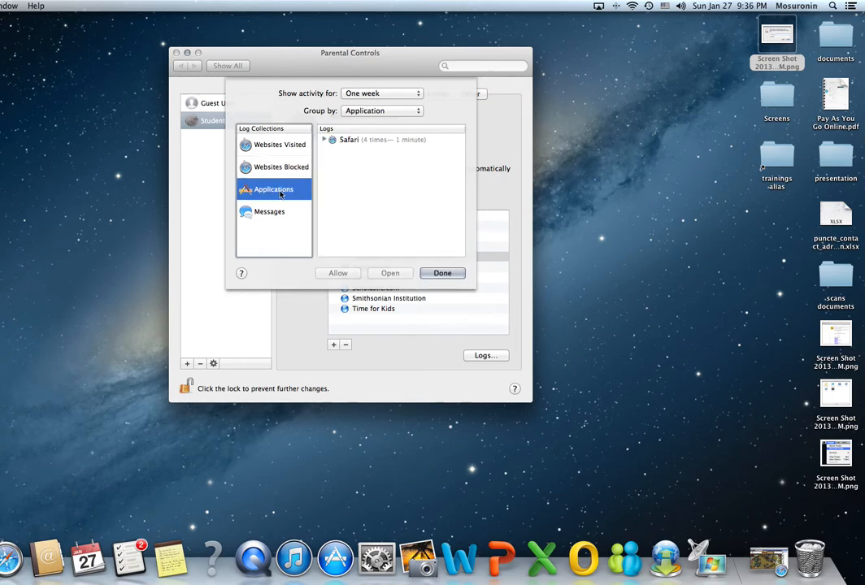
{"action": "left_click", "coordinate": [325, 140]}
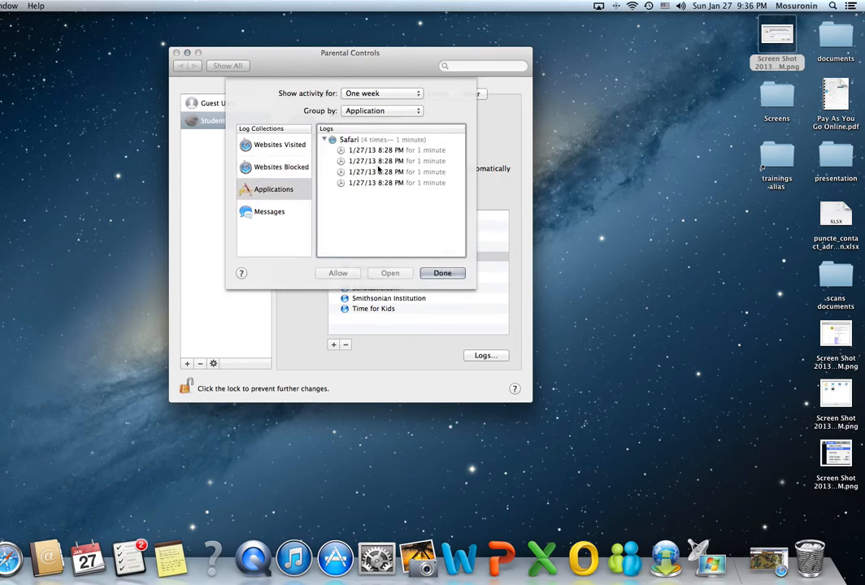
{"action": "left_click", "coordinate": [274, 213]}
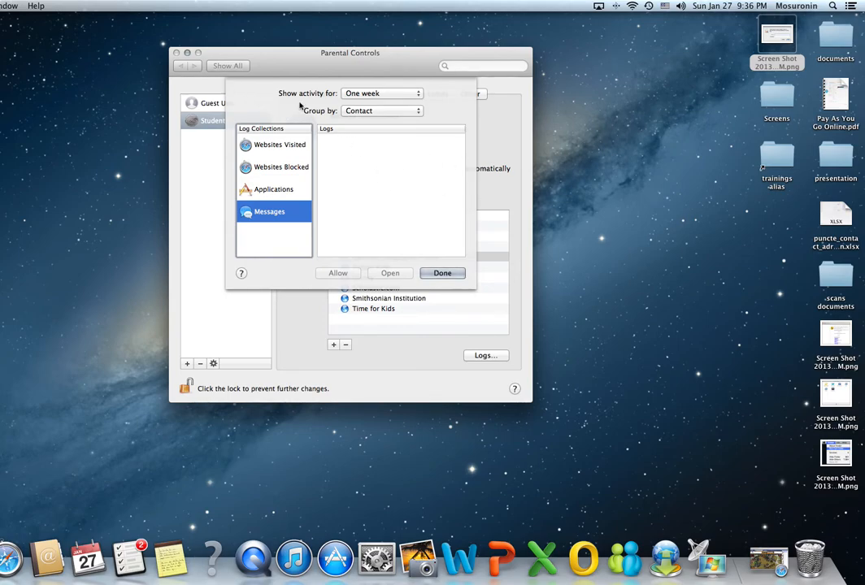
{"action": "left_click", "coordinate": [451, 274]}
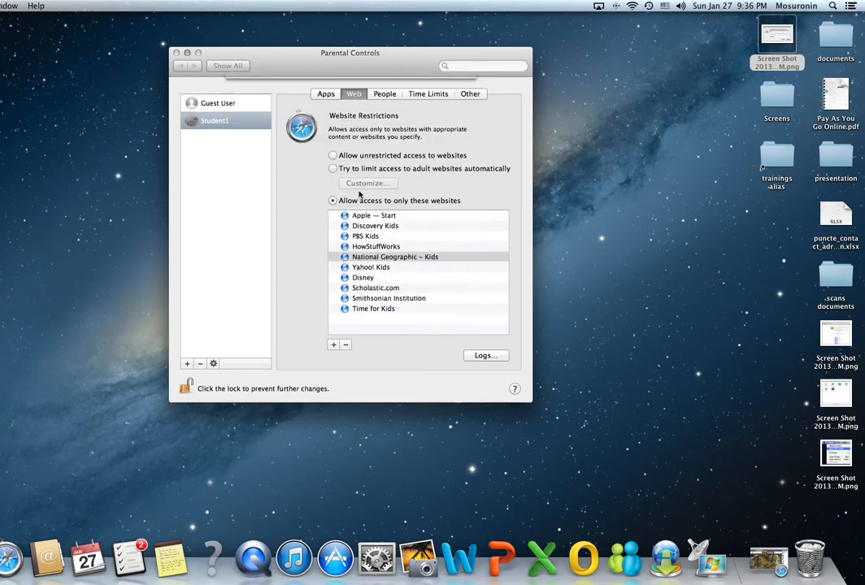
- Turn on sending permission requests for Student1's unapproved email contacts and activate the recipient address for entry
{"action": "left_click", "coordinate": [388, 95]}
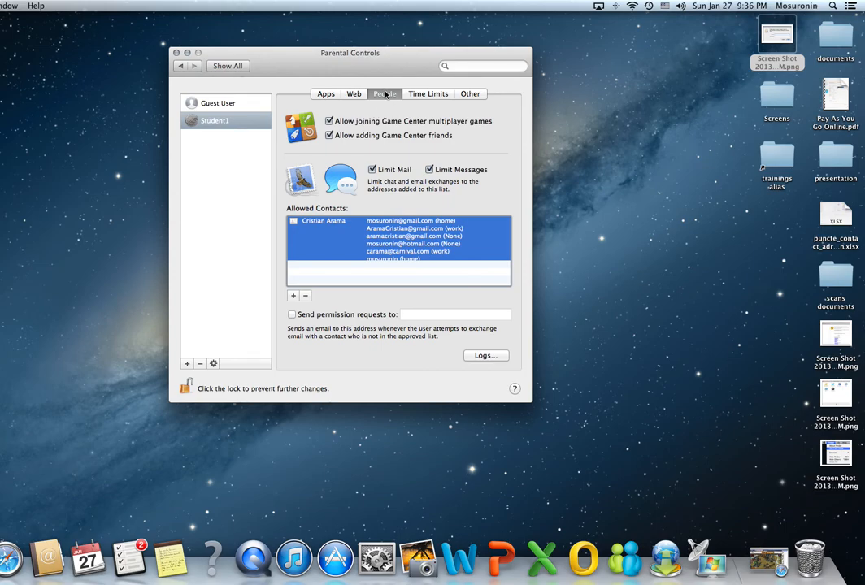
{"action": "left_click", "coordinate": [325, 314]}
{"action": "left_click", "coordinate": [427, 315]}
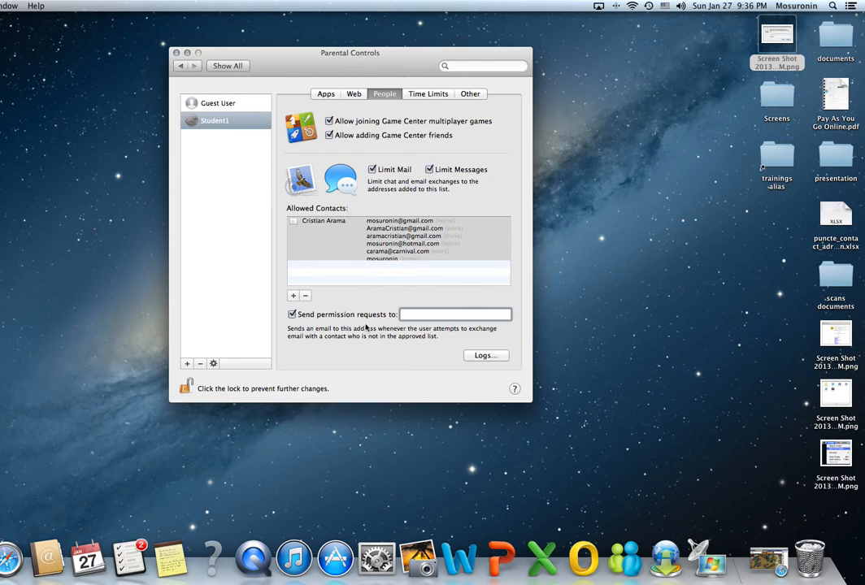
- Return to Student1's application restrictions and close the Parental Controls window
{"action": "left_click", "coordinate": [325, 93]}
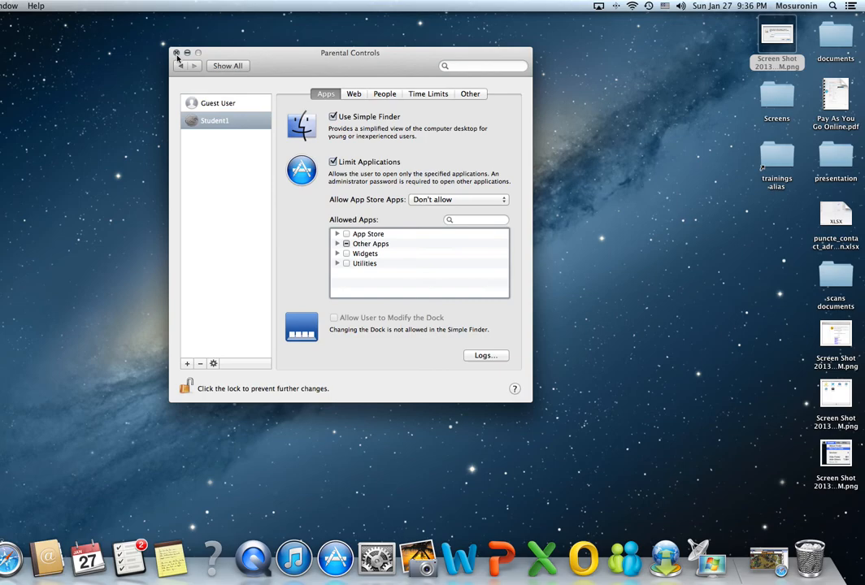
{"action": "left_click", "coordinate": [176, 54]}
{"action": "left_click", "coordinate": [377, 186]}
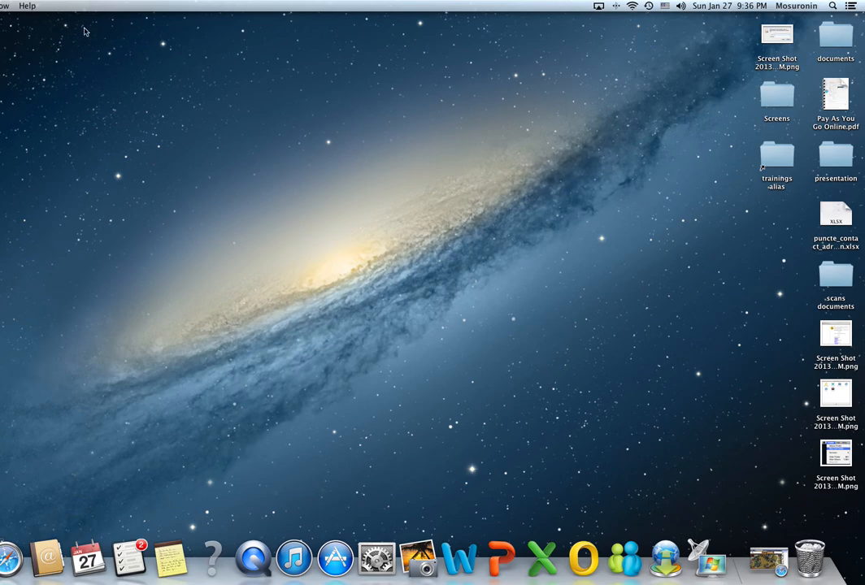
{"action": "left_click", "coordinate": [3, 75]}
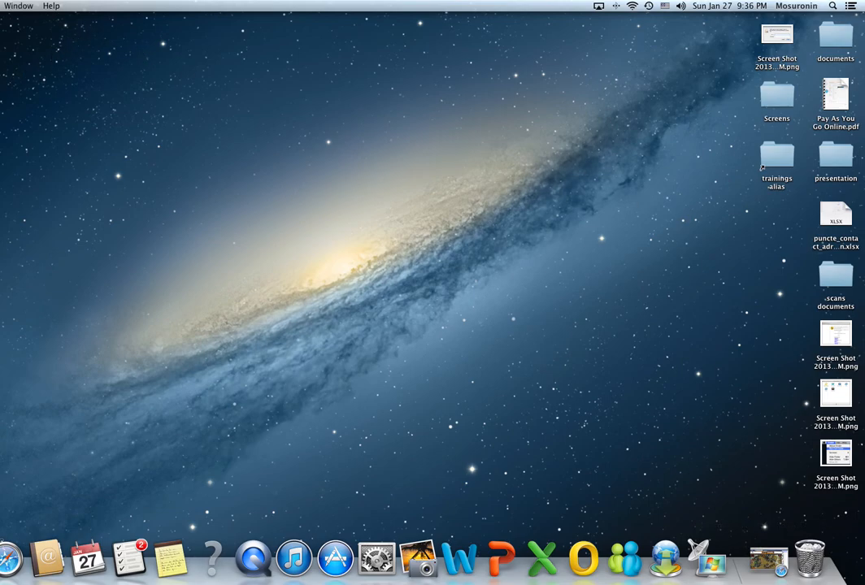